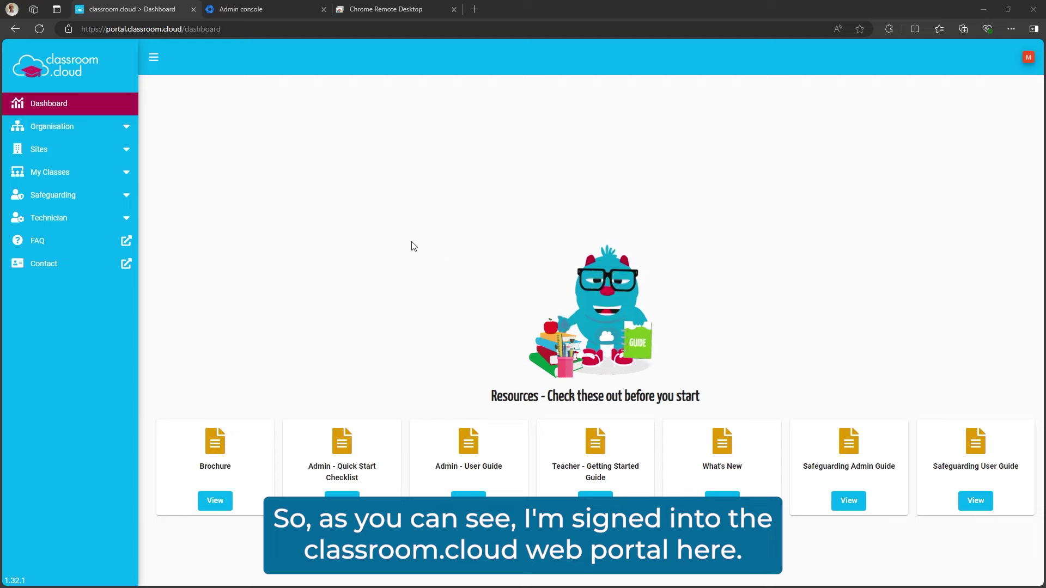
- Copy the Chrome student extension's JSON site configuration from NetSupport Limited's Installers page
{"action": "left_click", "coordinate": [277, 11]}
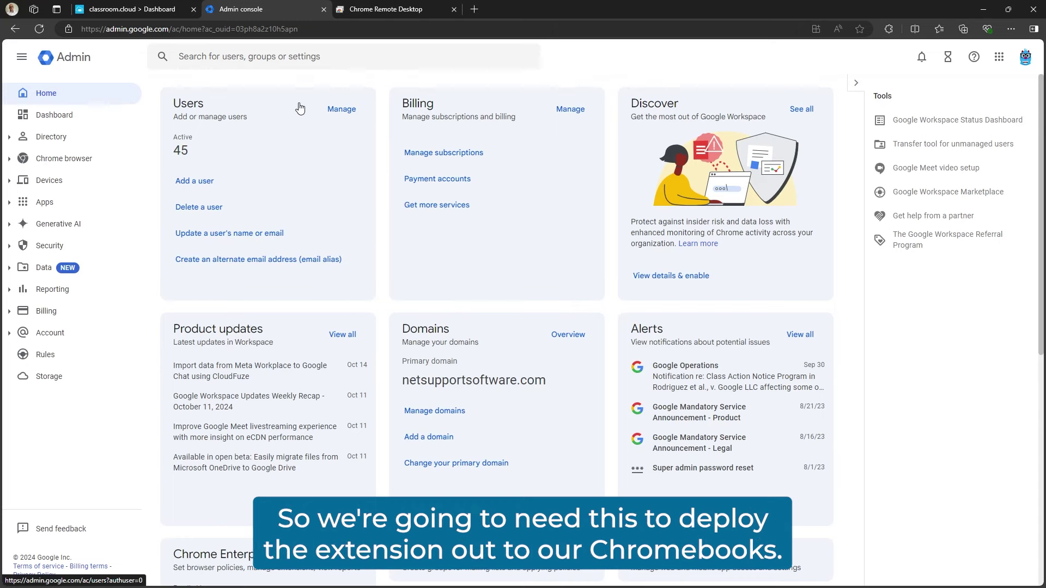
{"action": "left_click", "coordinate": [388, 11]}
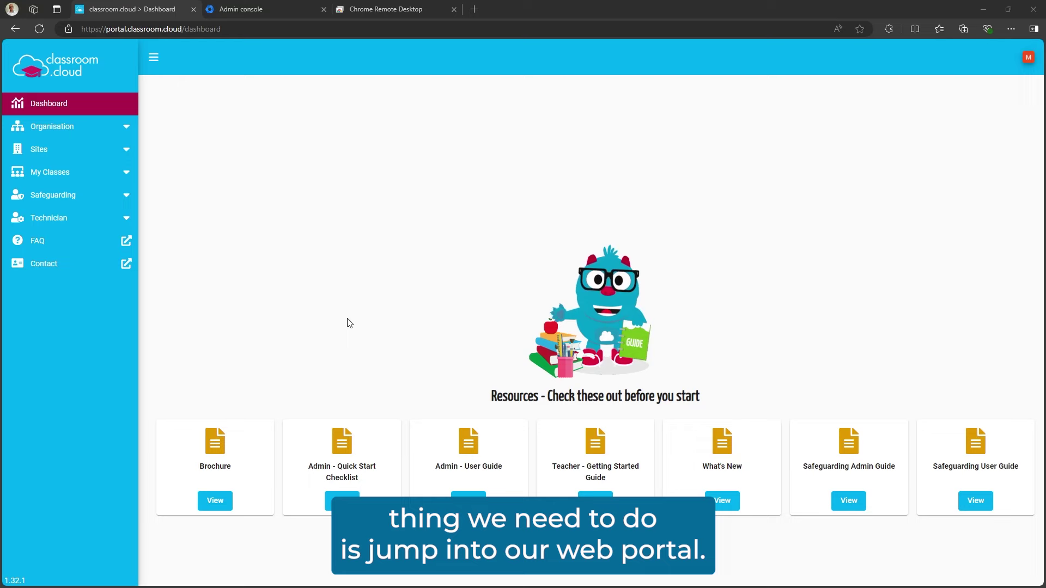
{"action": "left_click", "coordinate": [69, 152]}
{"action": "left_click", "coordinate": [238, 243]}
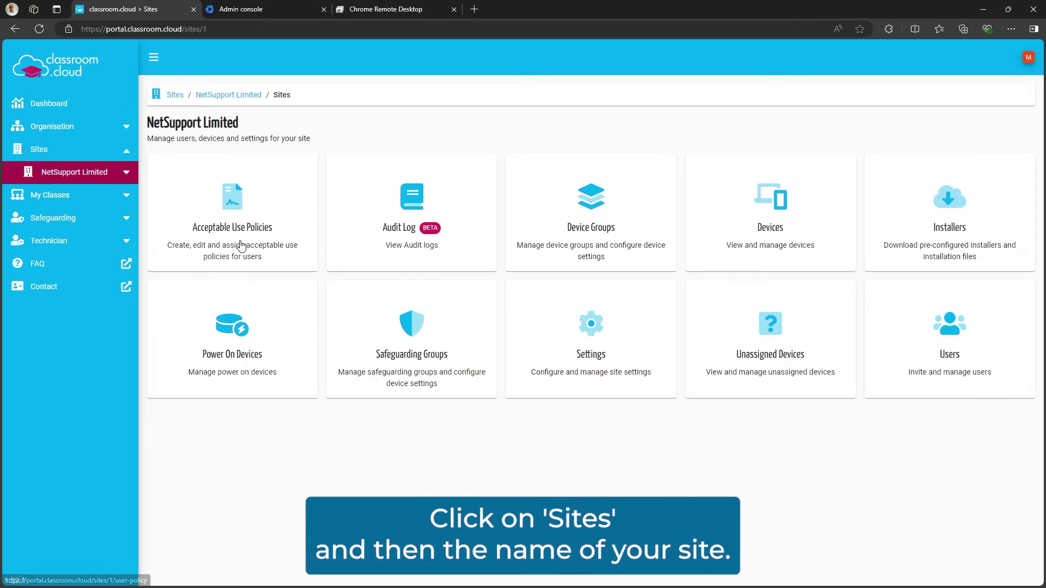
{"action": "left_click", "coordinate": [981, 210]}
{"action": "left_click", "coordinate": [248, 274]}
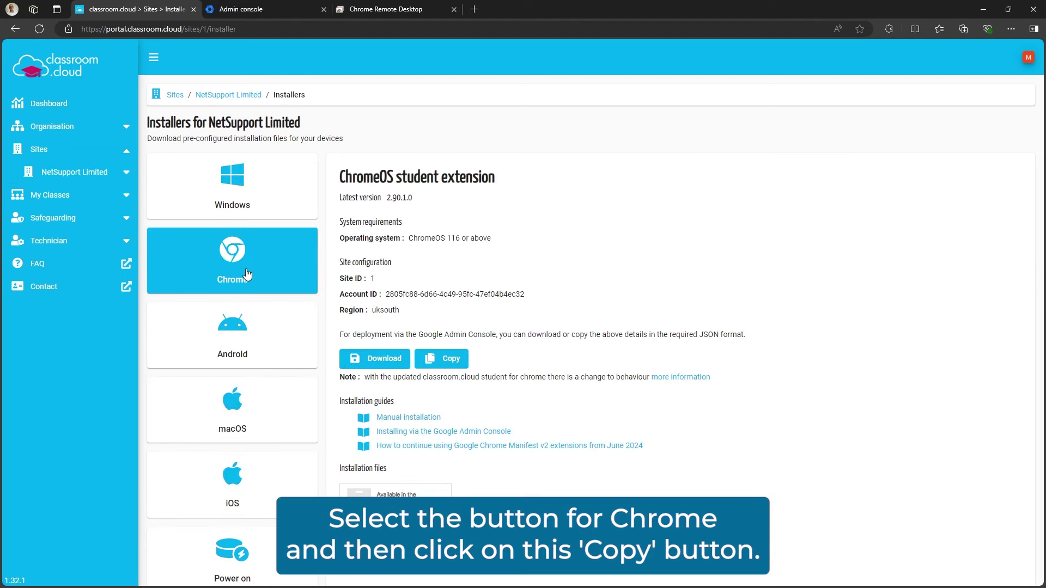
{"action": "left_click", "coordinate": [429, 361]}
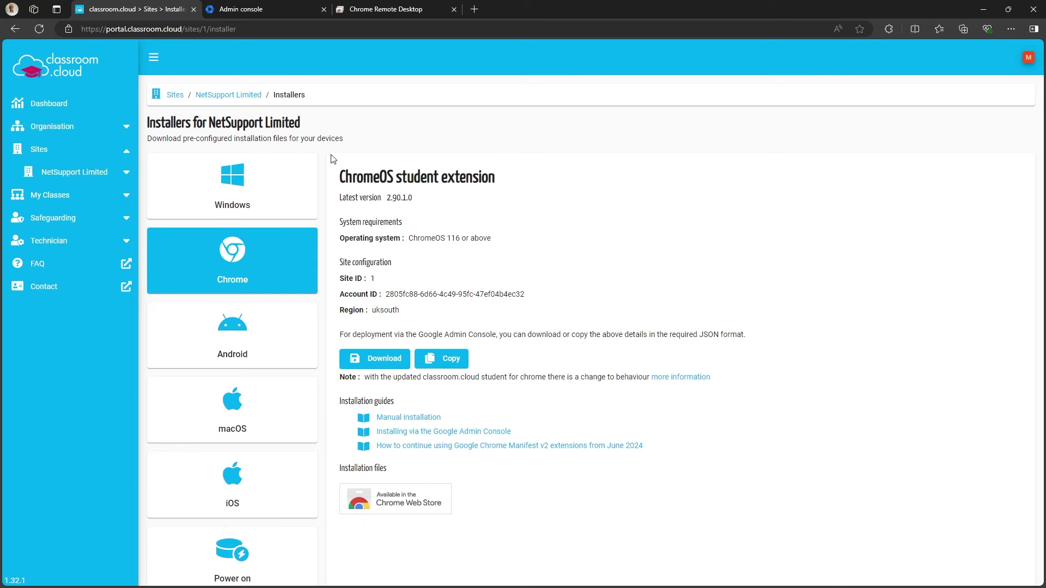
- Go to Devices > Chrome > Apps & extensions > Users & browsers for the test OU
{"action": "left_click", "coordinate": [241, 13]}
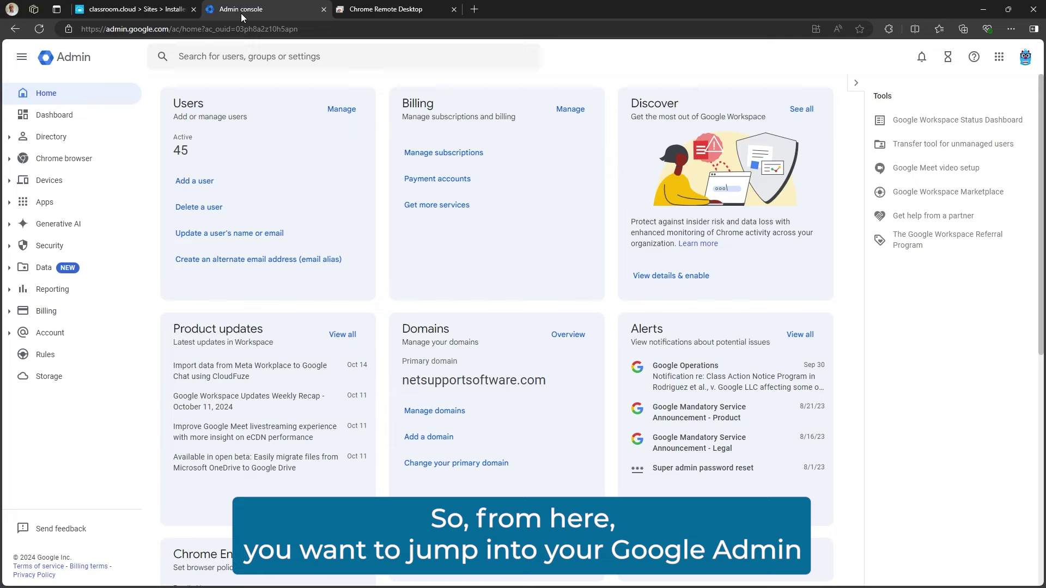
{"action": "left_click", "coordinate": [44, 182]}
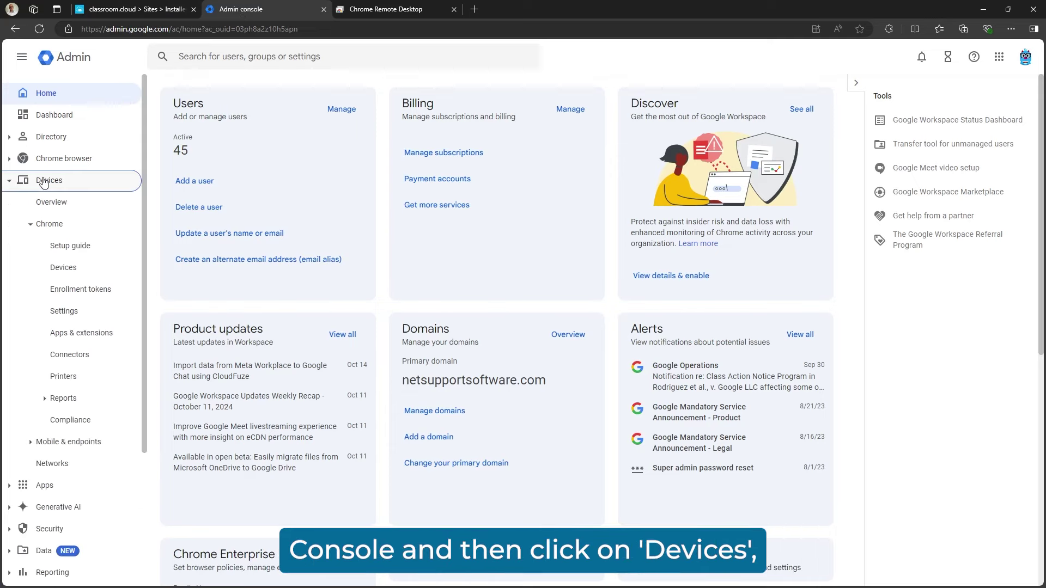
{"action": "left_click", "coordinate": [94, 336]}
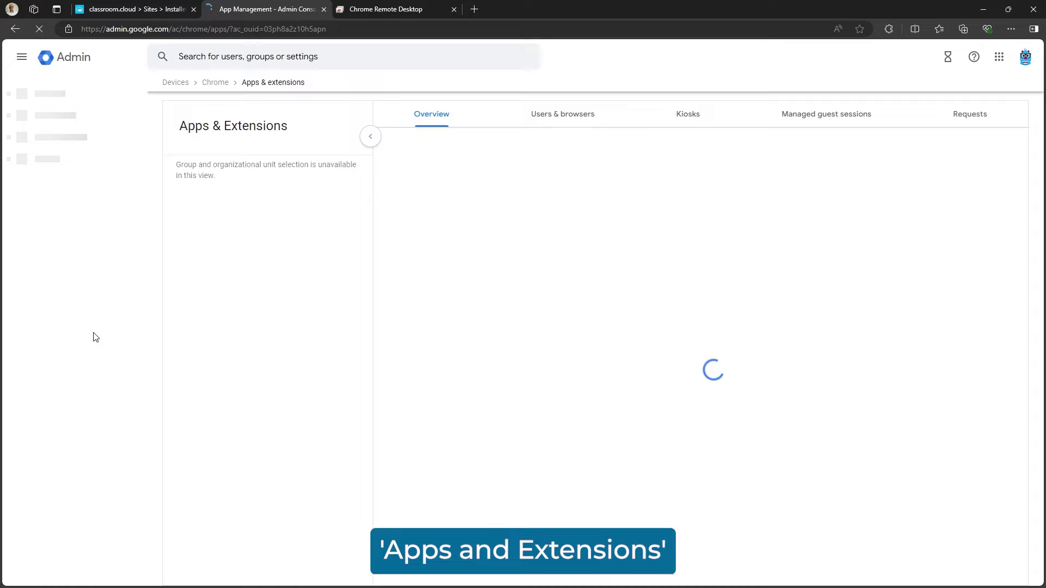
{"action": "left_click", "coordinate": [568, 113]}
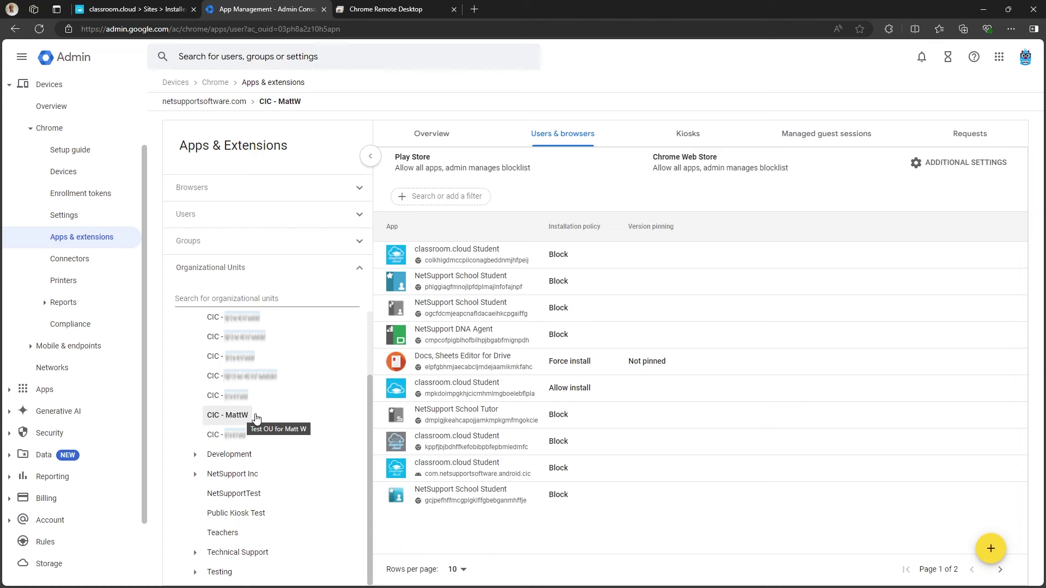
{"action": "mouse_move", "coordinate": [984, 555]}
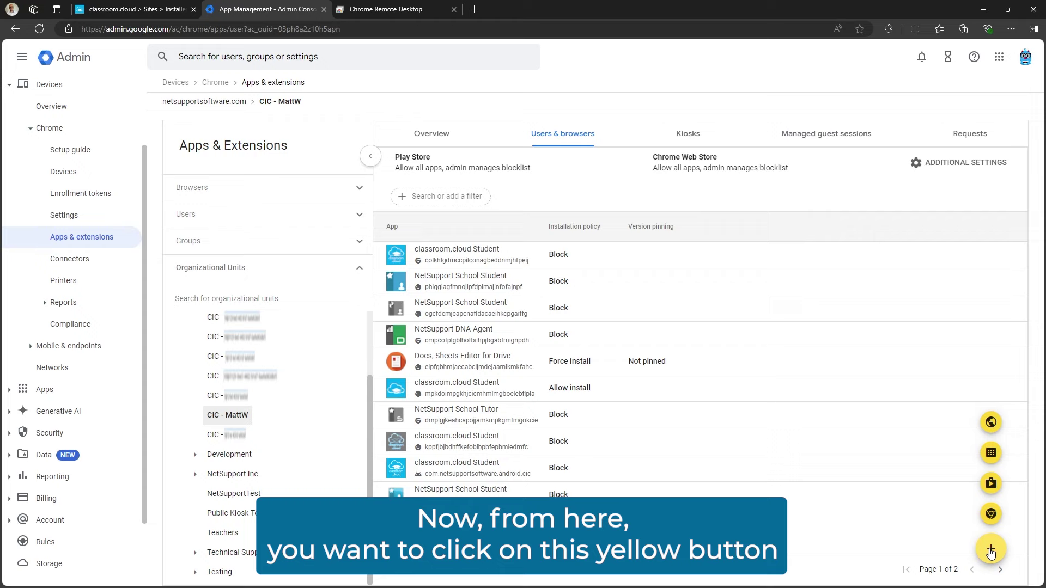
- Search the Chrome Web Store for 'classroom.cloud' and select the classroom.cloud Student extension
{"action": "left_click", "coordinate": [991, 515]}
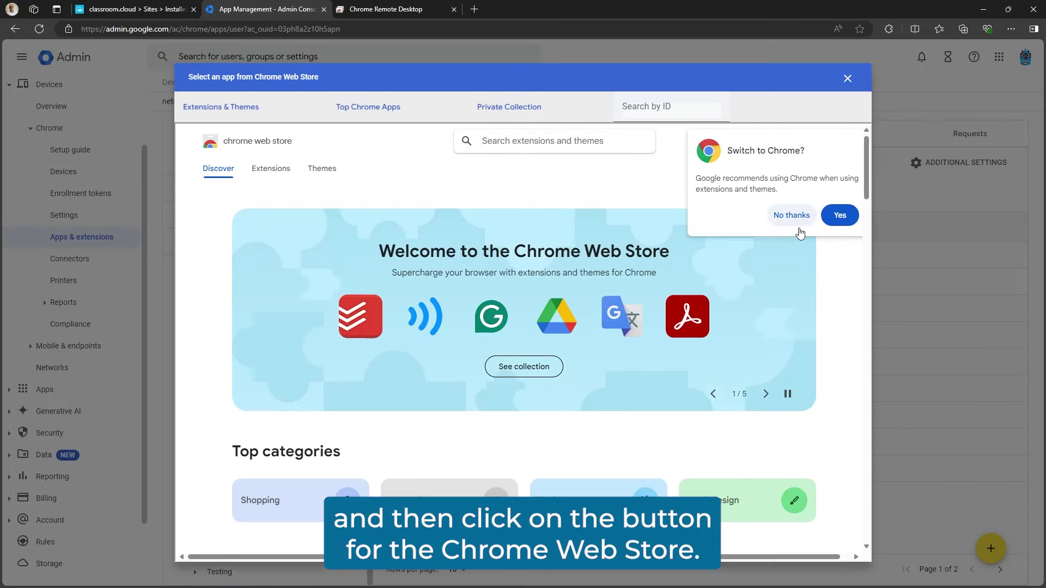
{"action": "left_click", "coordinate": [794, 215]}
{"action": "left_click", "coordinate": [504, 139]}
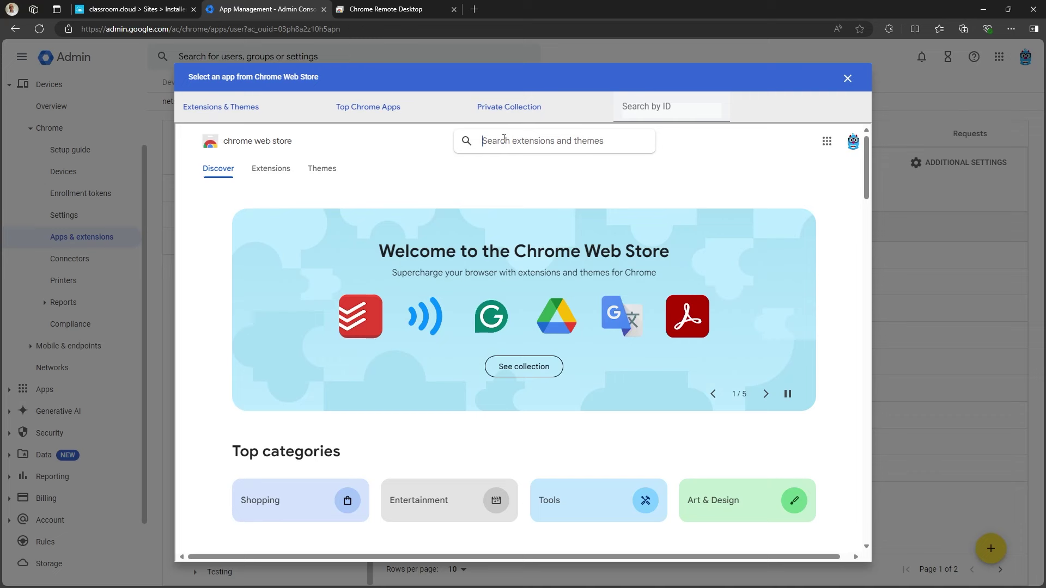
{"action": "type", "text": "cla"}
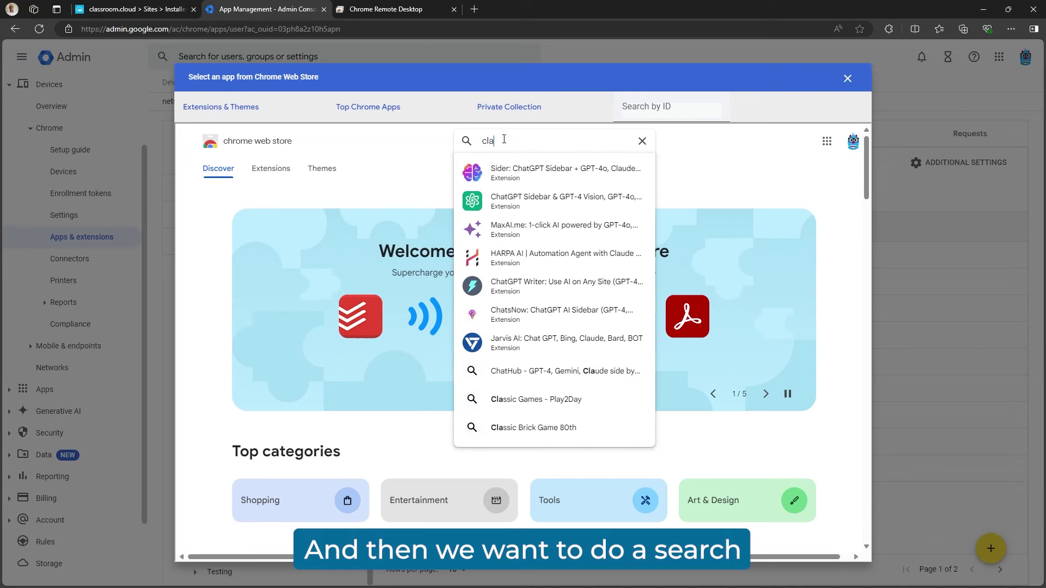
{"action": "type", "text": "ssroom"}
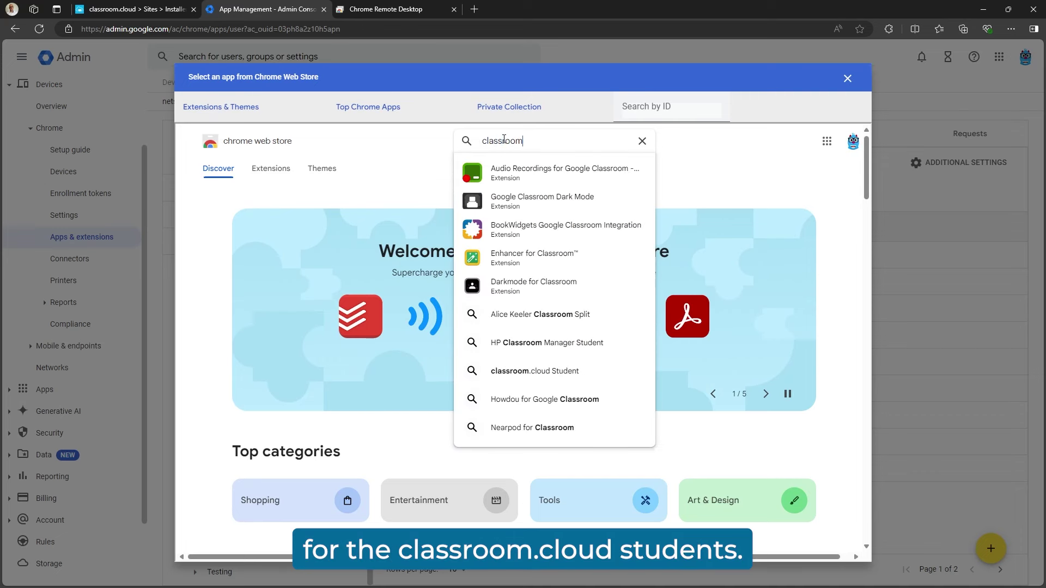
{"action": "type", "text": ".cloud"}
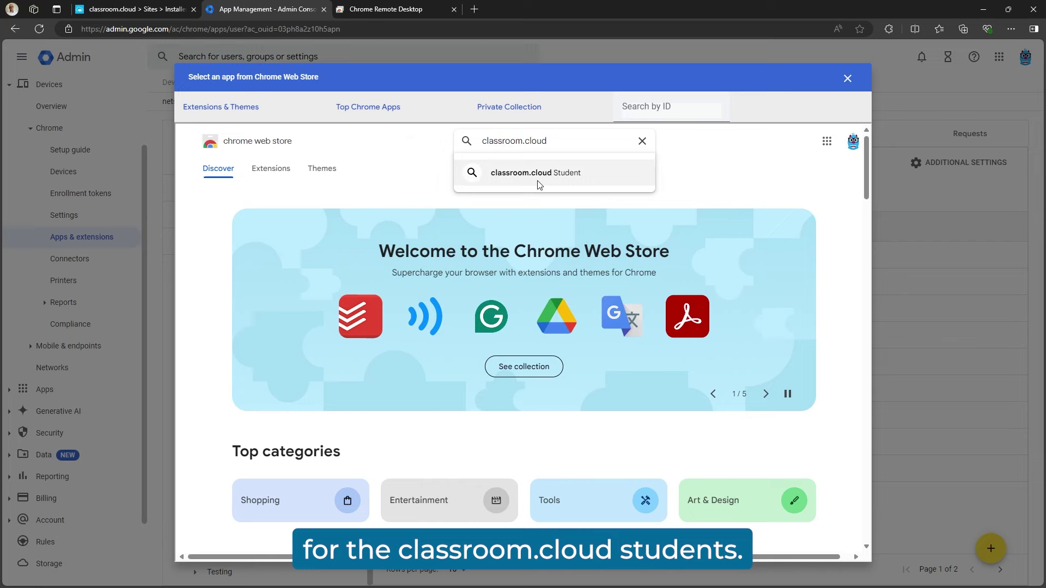
{"action": "left_click", "coordinate": [537, 181]}
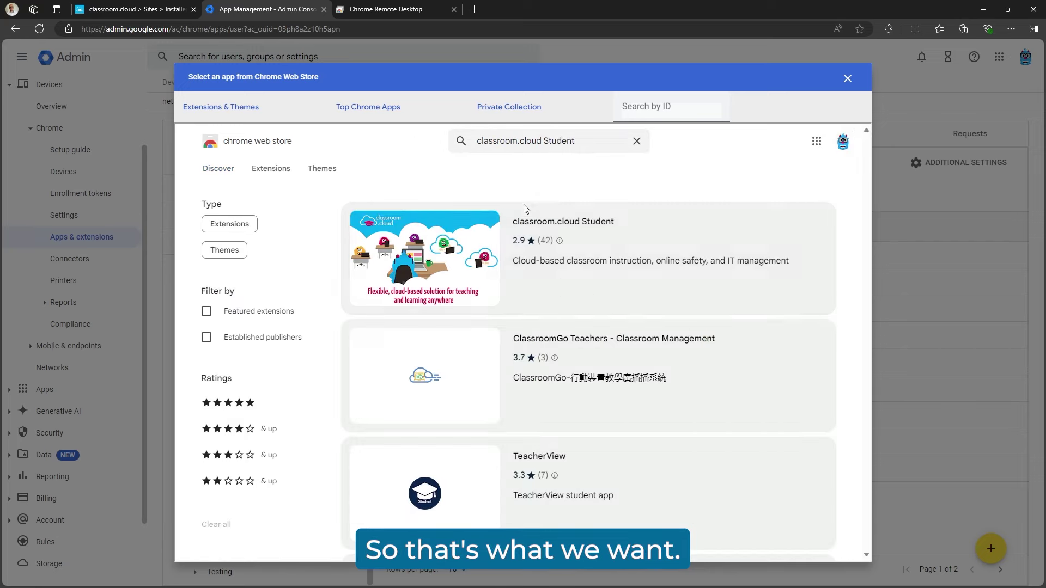
{"action": "left_click", "coordinate": [518, 241]}
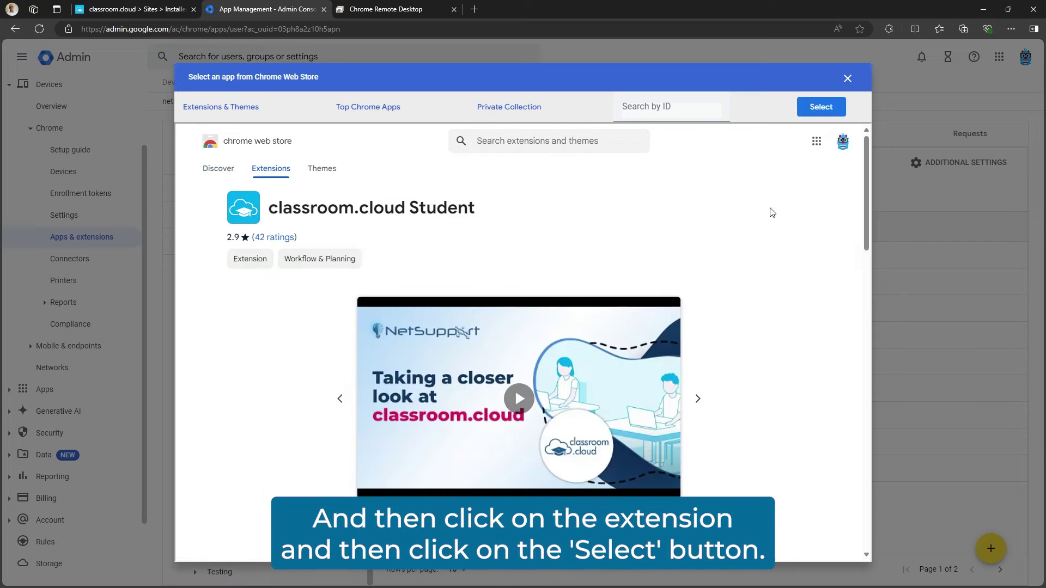
{"action": "left_click", "coordinate": [814, 108]}
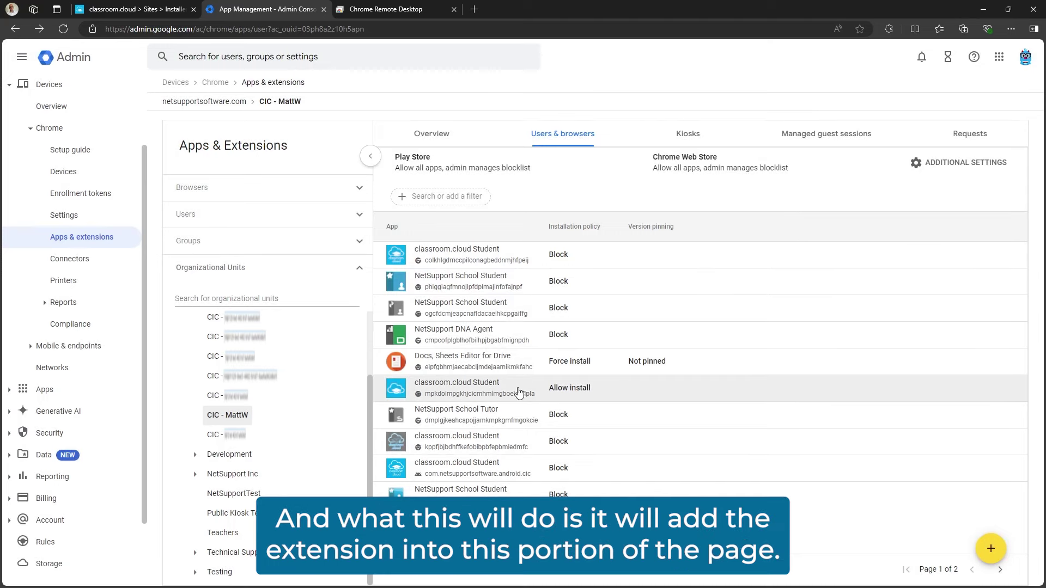
- Change the classroom.cloud Student extension's installation policy to Force install + pin to browser toolbar
{"action": "left_click", "coordinate": [617, 392]}
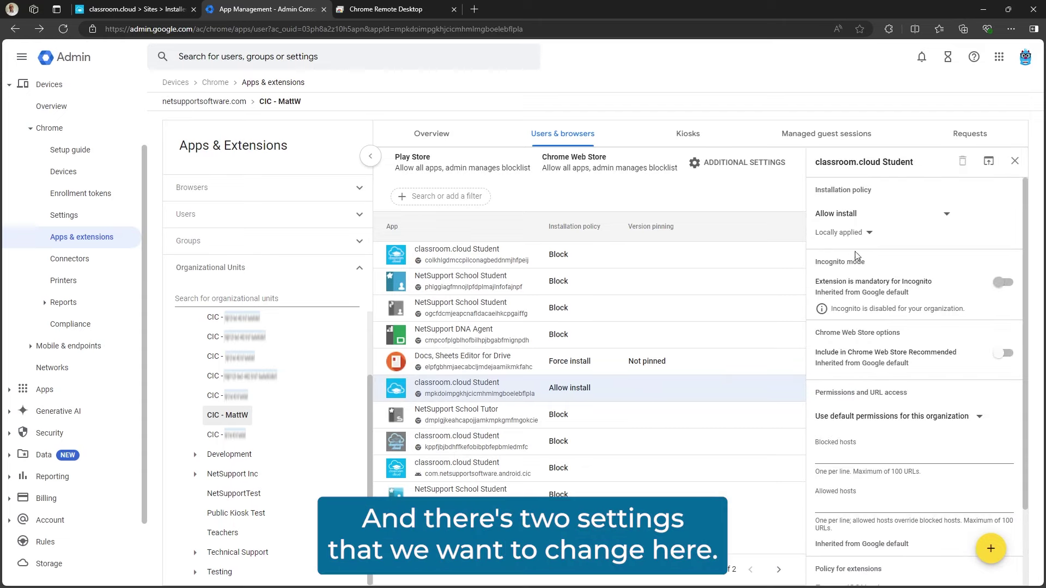
{"action": "left_click", "coordinate": [944, 220]}
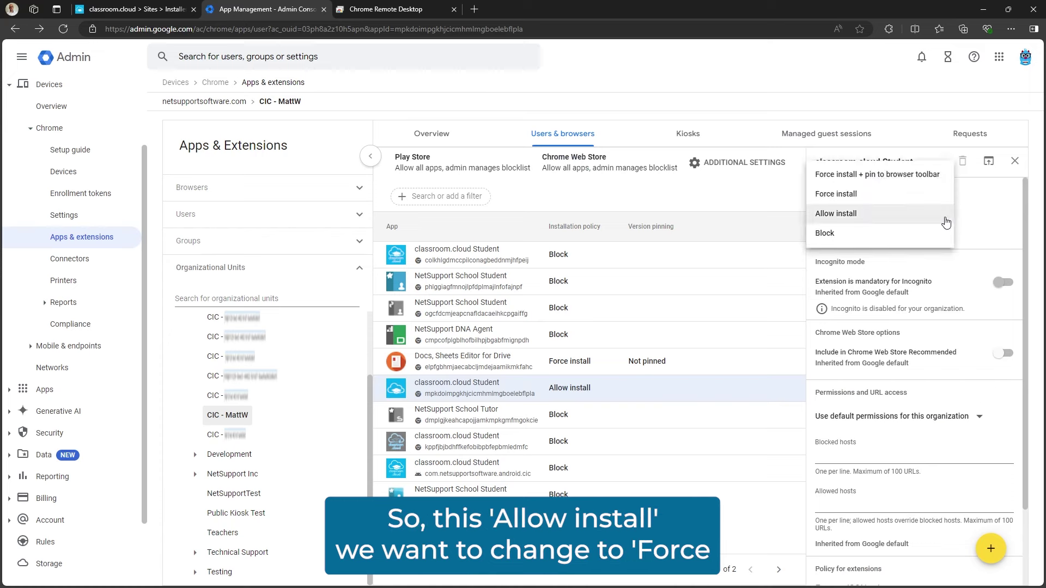
{"action": "left_click", "coordinate": [883, 182]}
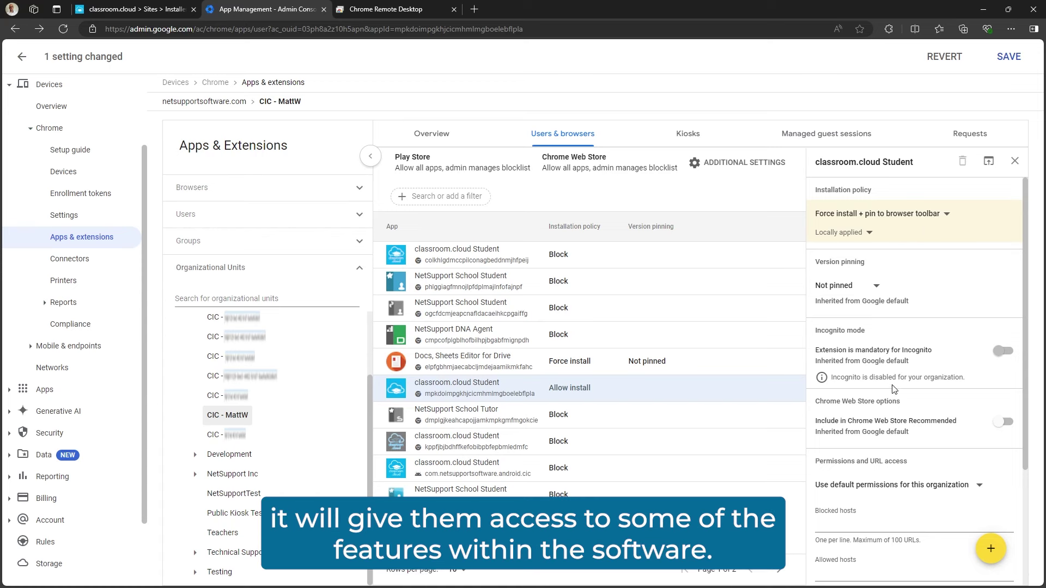
- Paste the copied site configuration into the Policy for extensions JSON field and save
{"action": "scroll", "coordinate": [894, 389], "scroll_direction": "down", "scroll_amount": 3}
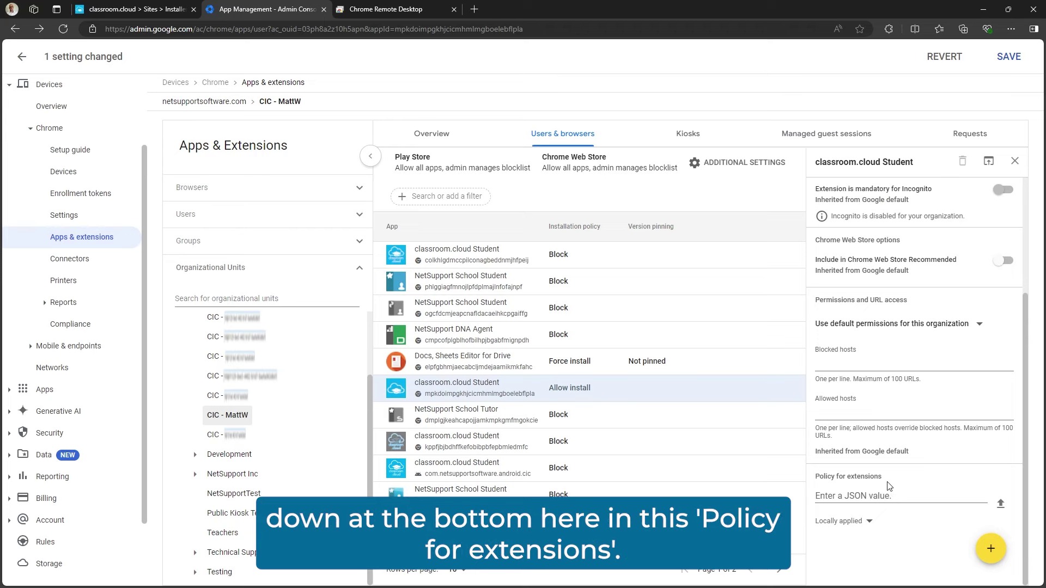
{"action": "left_click", "coordinate": [849, 499]}
{"action": "right_click", "coordinate": [848, 500]}
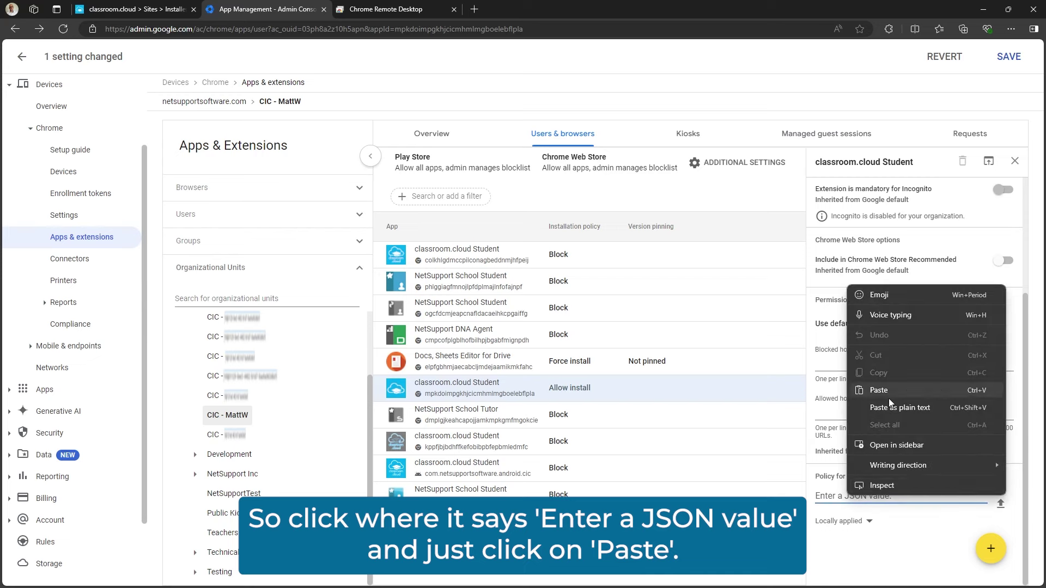
{"action": "left_click", "coordinate": [891, 397]}
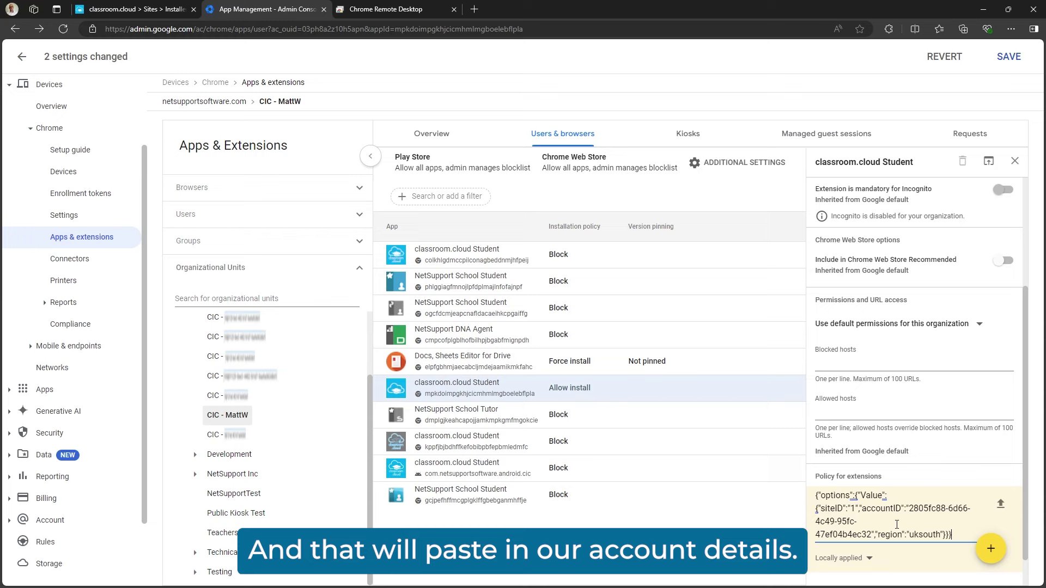
{"action": "left_click", "coordinate": [1009, 57]}
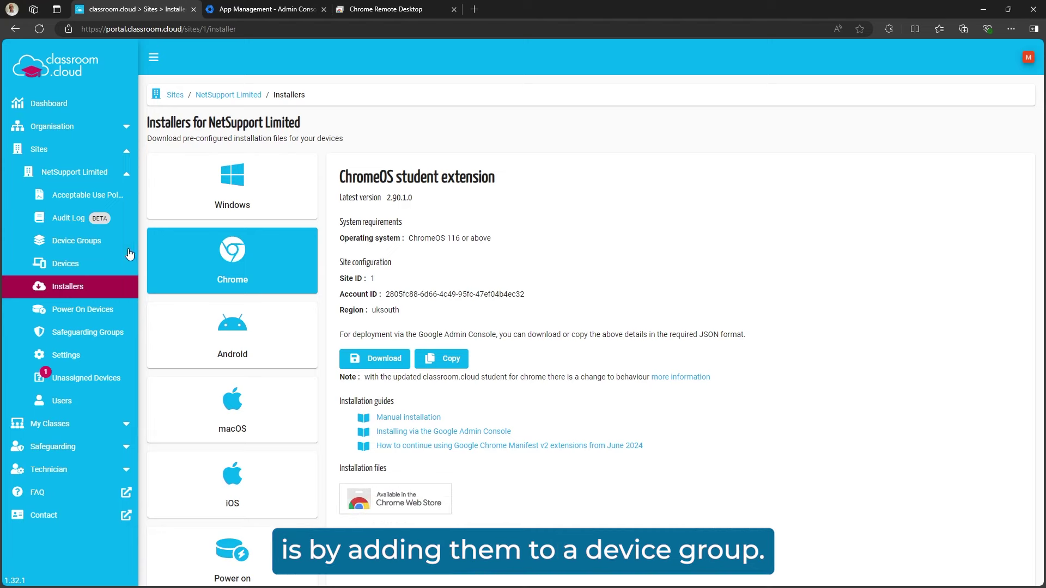
- Add a device group named 'Chromebooks' with its toggles left off
{"action": "left_click", "coordinate": [88, 249]}
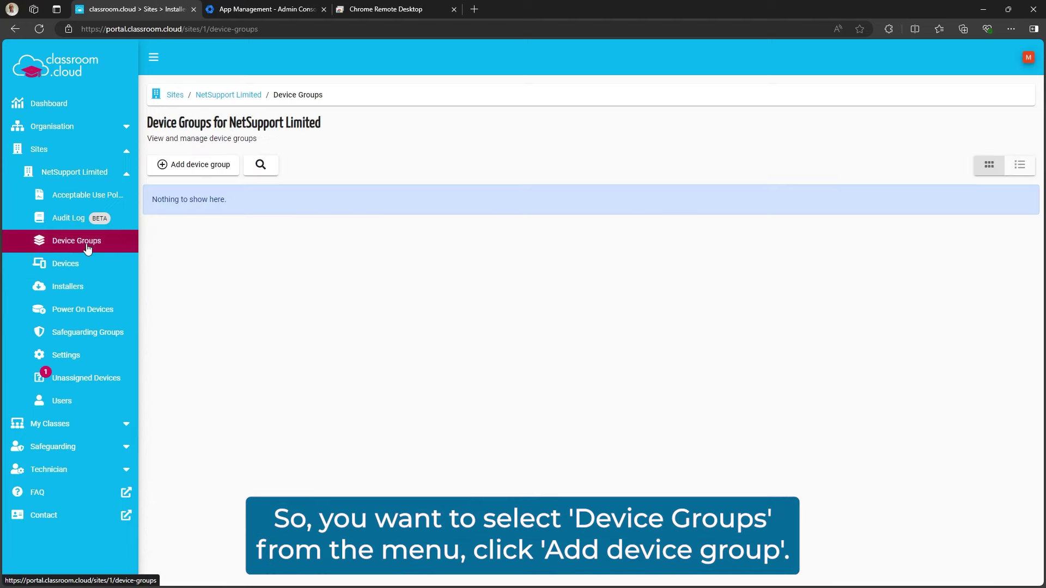
{"action": "left_click", "coordinate": [186, 170]}
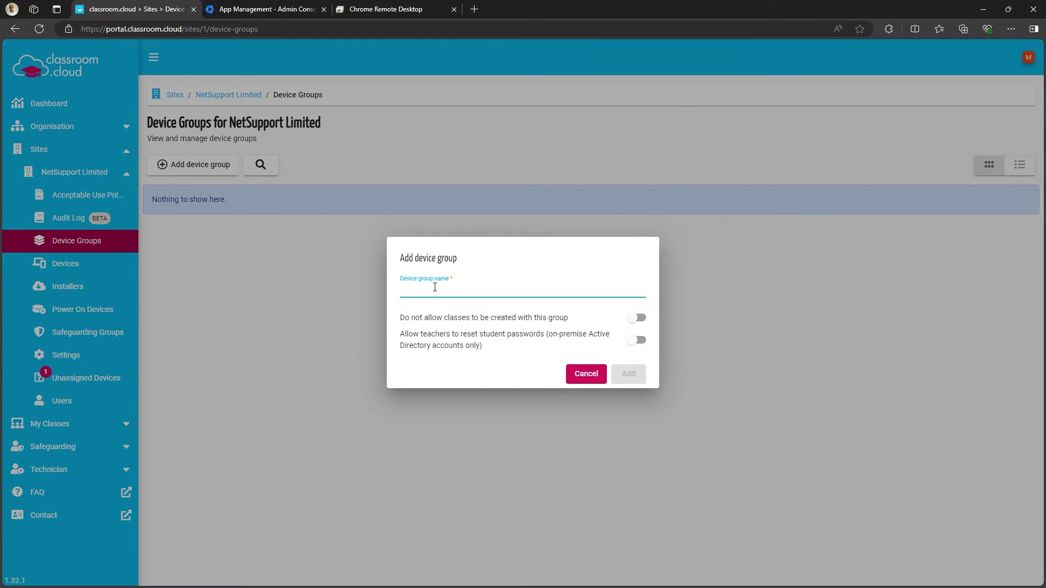
{"action": "type", "text": "Chr"}
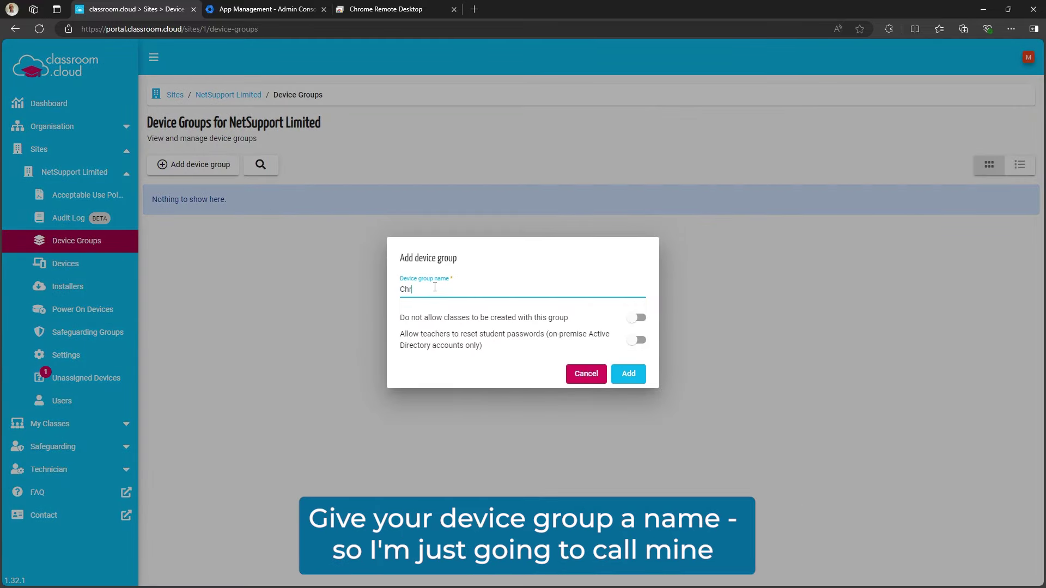
{"action": "type", "text": "omebooks"}
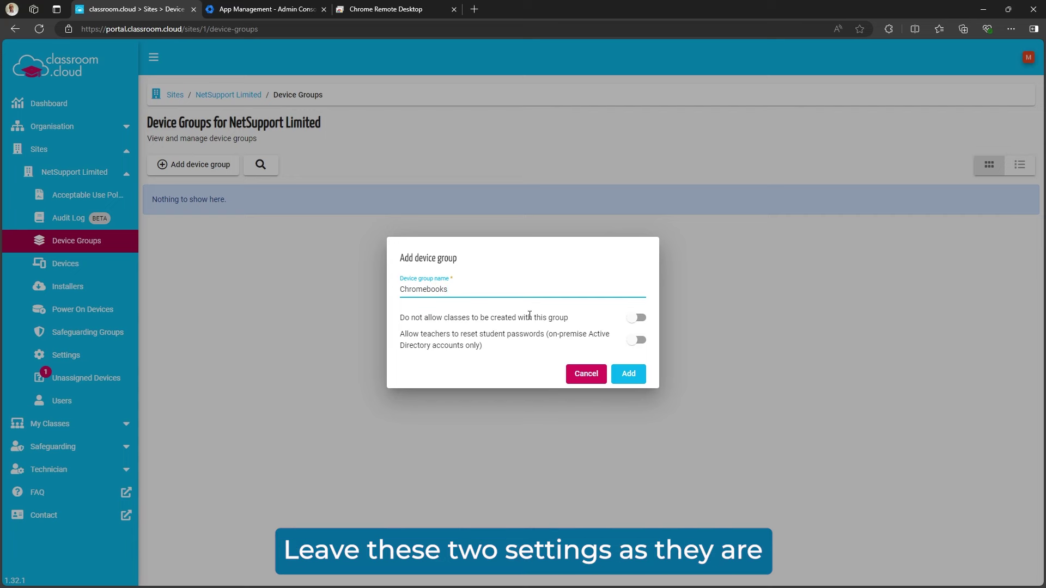
{"action": "left_click", "coordinate": [621, 379]}
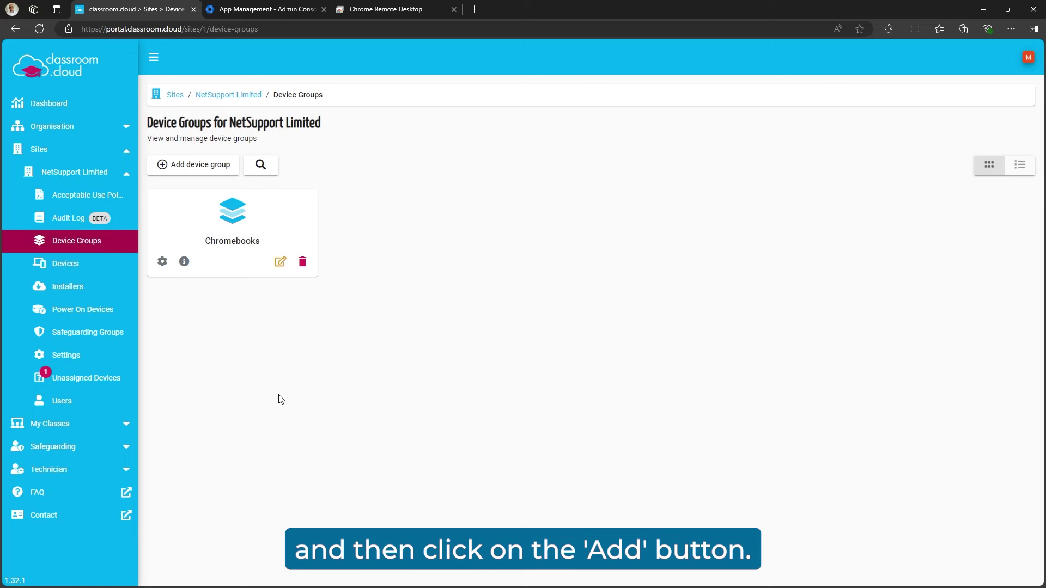
- Bulk-assign the Chromebook from Unassigned Devices to the Chromebooks group and confirm
{"action": "left_click", "coordinate": [77, 383]}
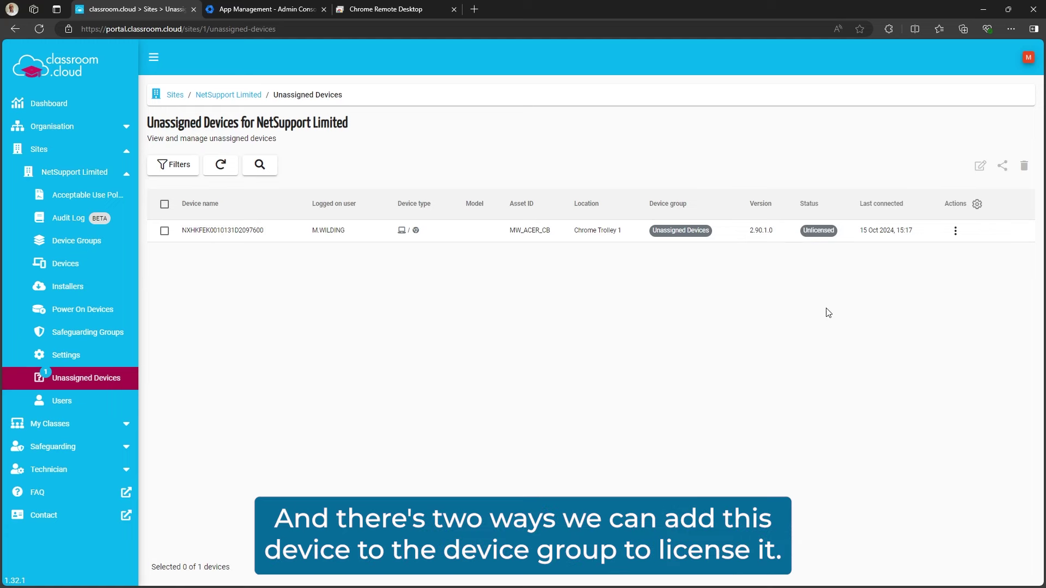
{"action": "left_click", "coordinate": [956, 234]}
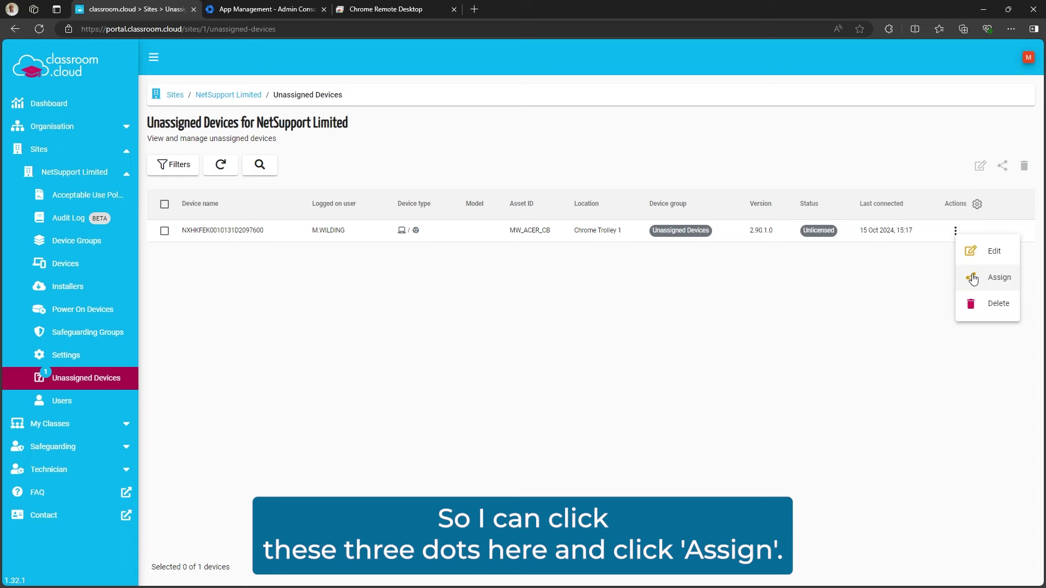
{"action": "left_click", "coordinate": [613, 325]}
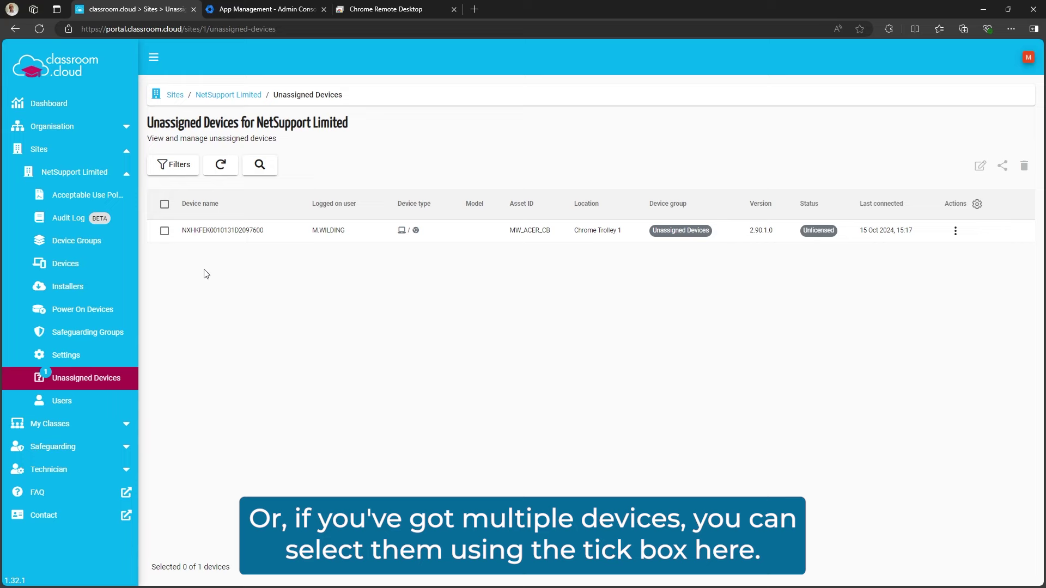
{"action": "left_click", "coordinate": [165, 231]}
{"action": "left_click", "coordinate": [1004, 172]}
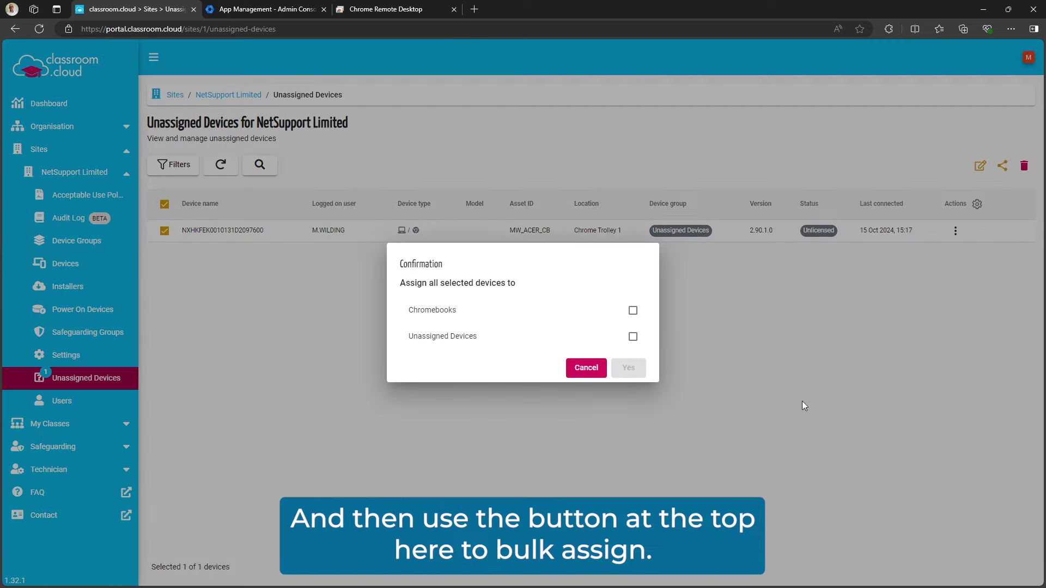
{"action": "left_click", "coordinate": [632, 310]}
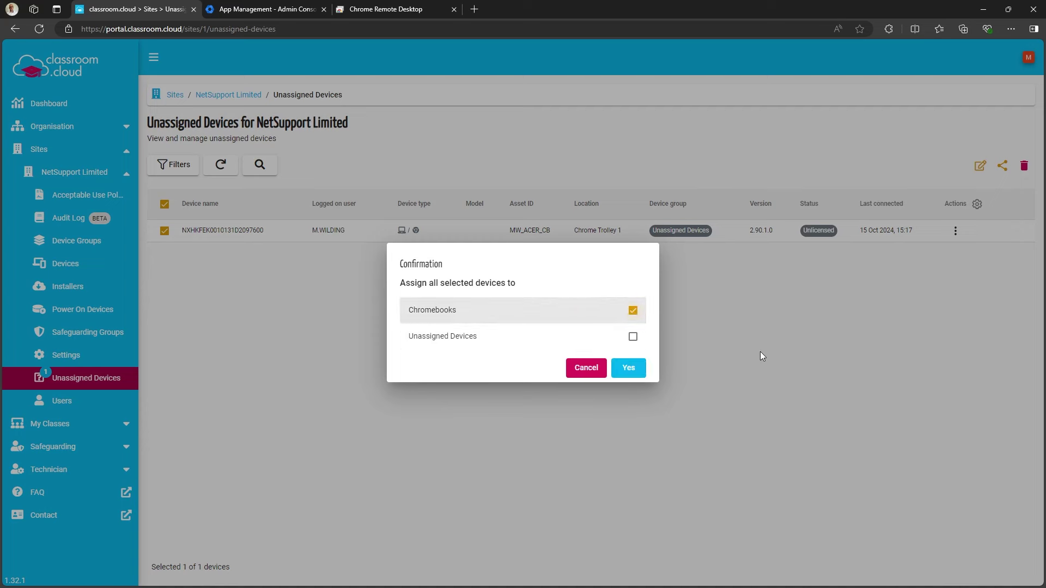
{"action": "left_click", "coordinate": [628, 368]}
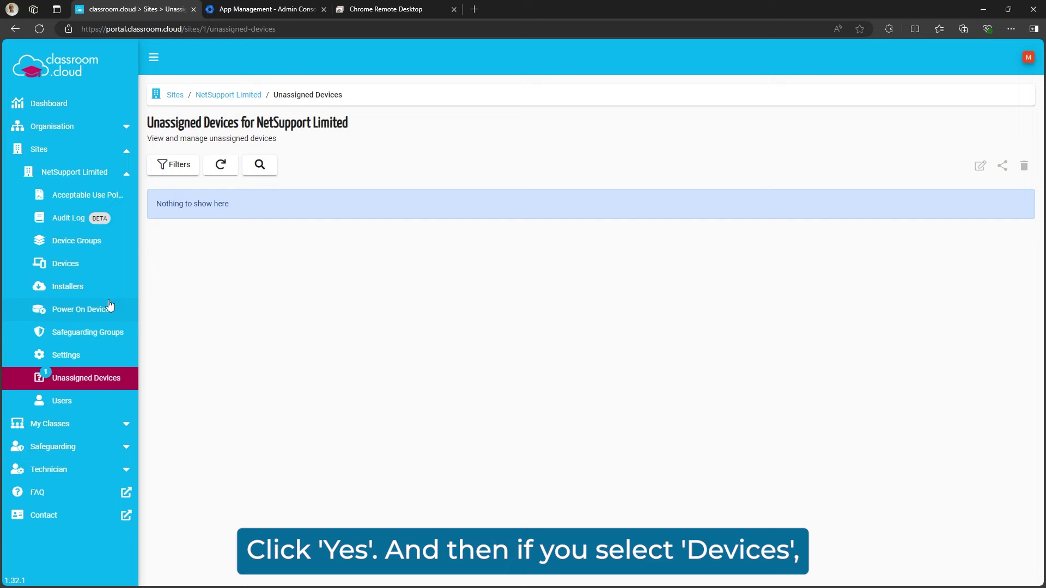
- Check the Devices list showing the Chromebook Available in the Chromebooks group
{"action": "left_click", "coordinate": [66, 265]}
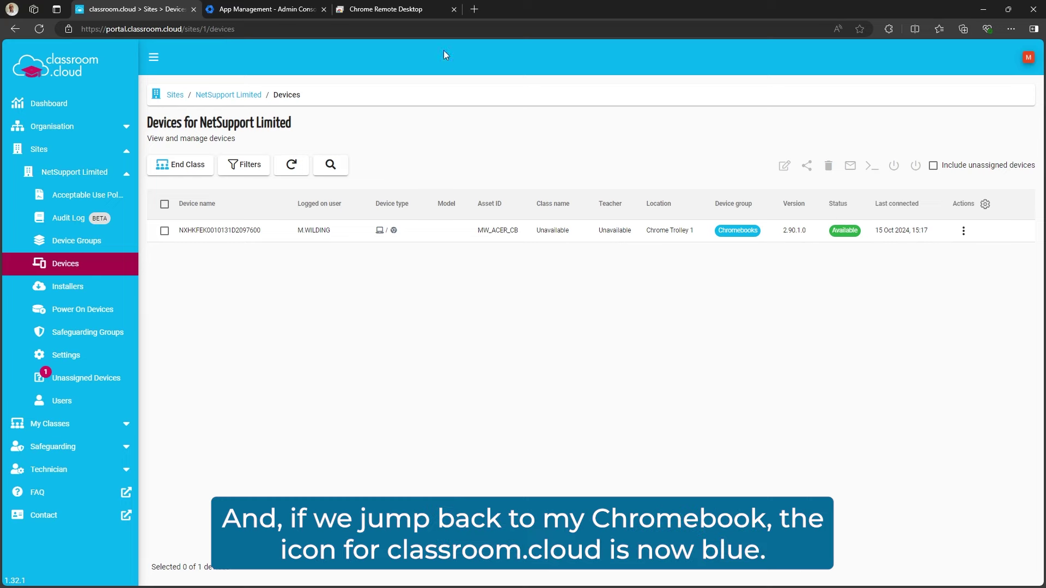
{"action": "left_click", "coordinate": [410, 13]}
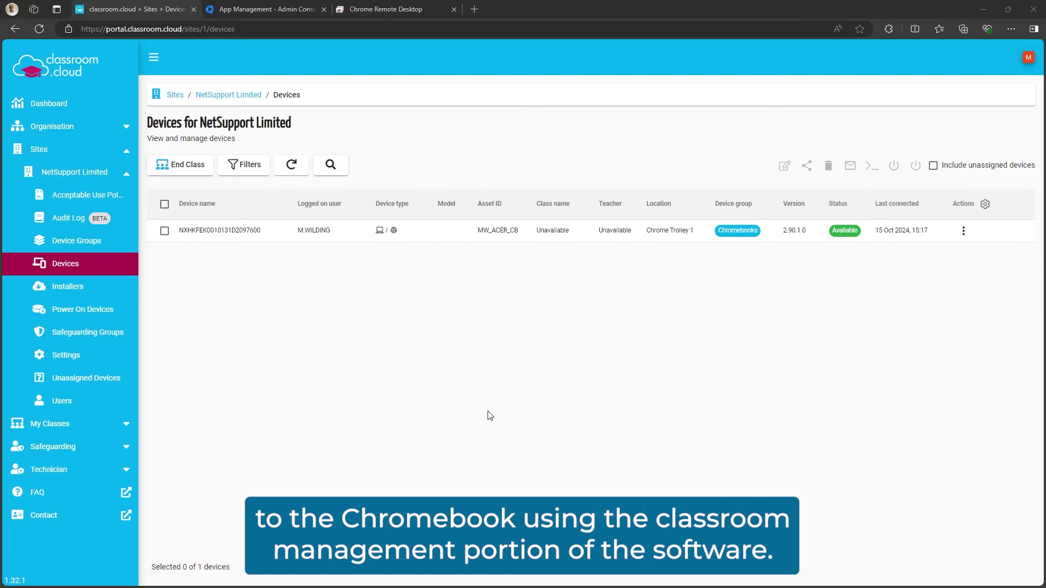
- Start a new NetSupport Limited class named 'Chromebooks' connected by device group
{"action": "left_click", "coordinate": [67, 425]}
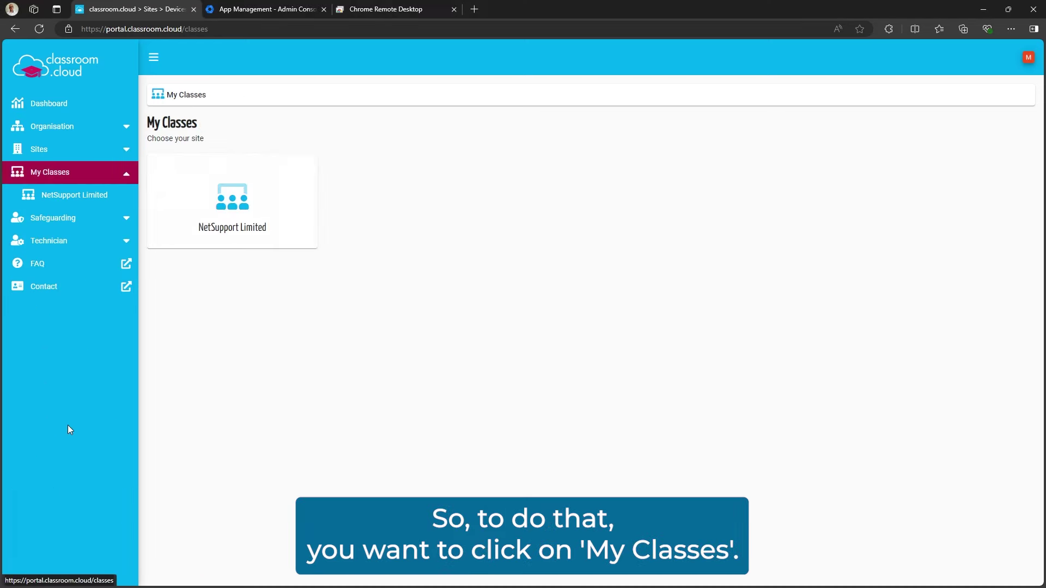
{"action": "left_click", "coordinate": [249, 210]}
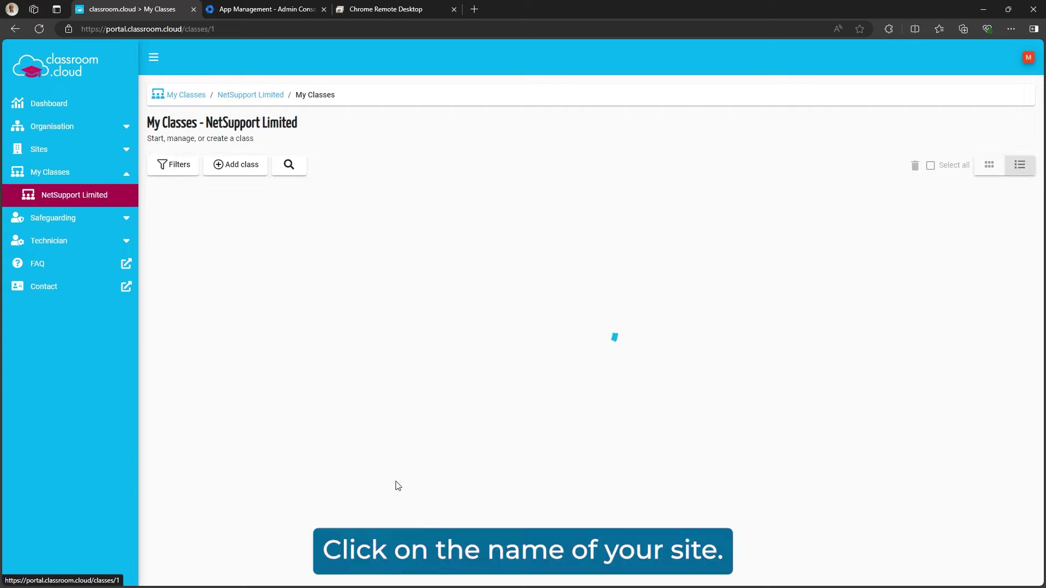
{"action": "left_click", "coordinate": [225, 165]}
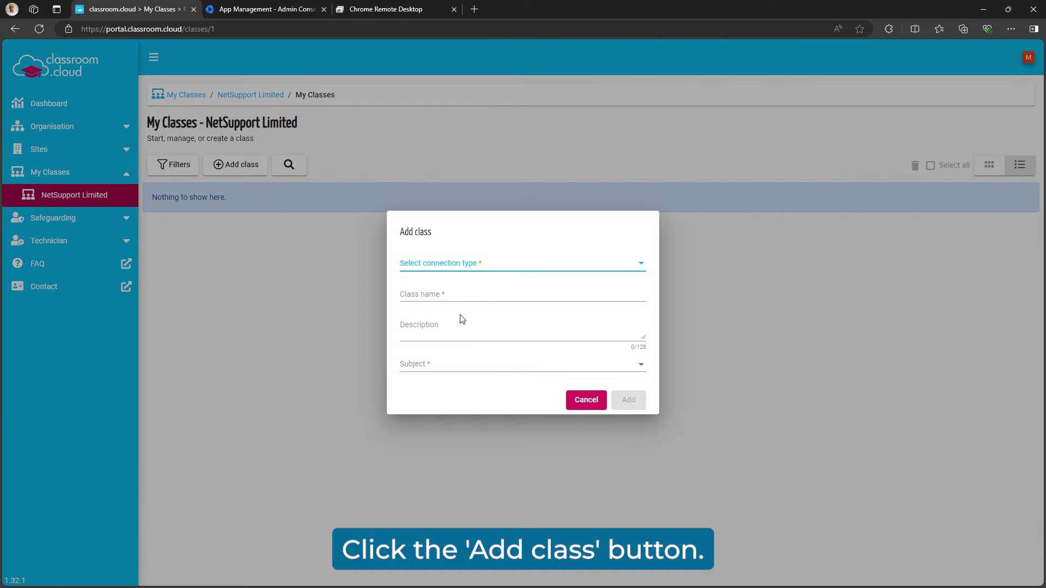
{"action": "left_click", "coordinate": [463, 268]}
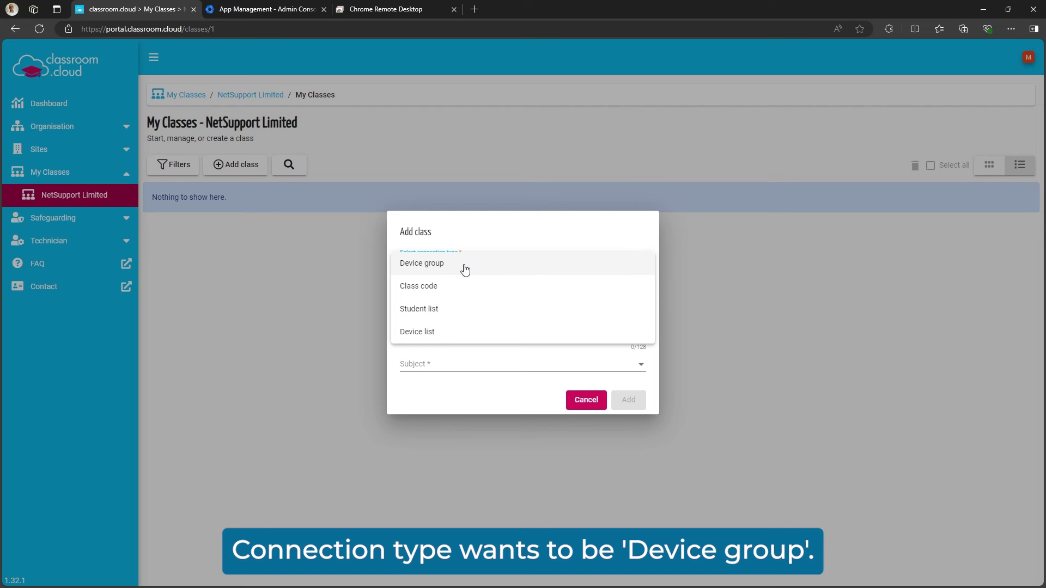
{"action": "left_click", "coordinate": [465, 269]}
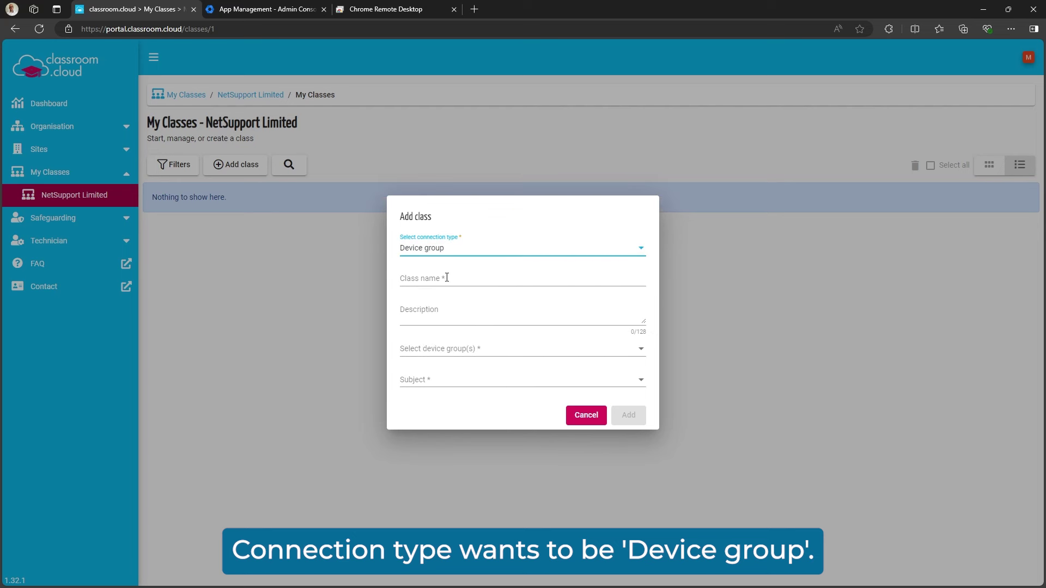
{"action": "left_click", "coordinate": [446, 278]}
{"action": "type", "text": "Ch"}
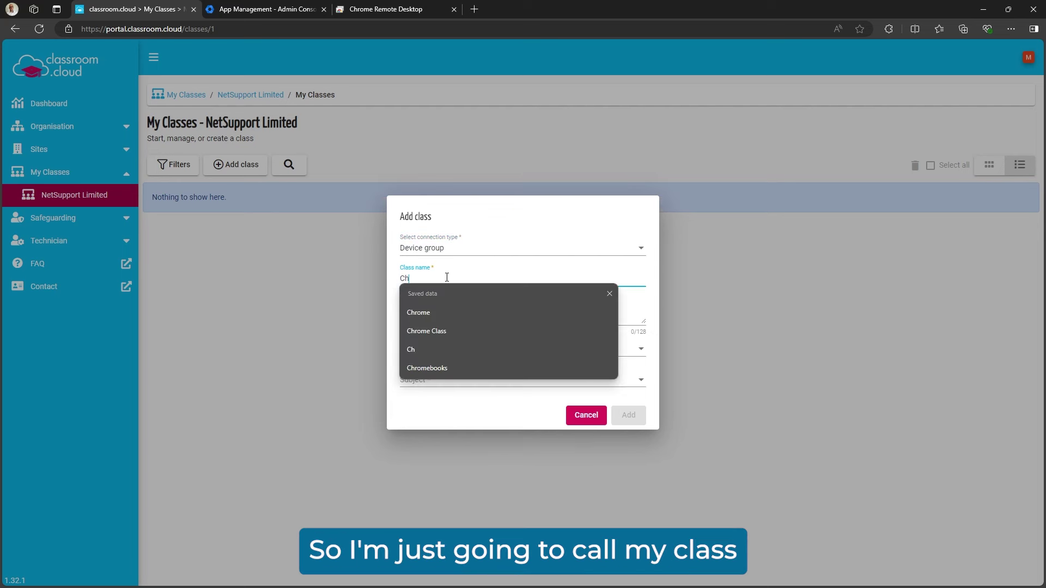
{"action": "type", "text": "romebooks"}
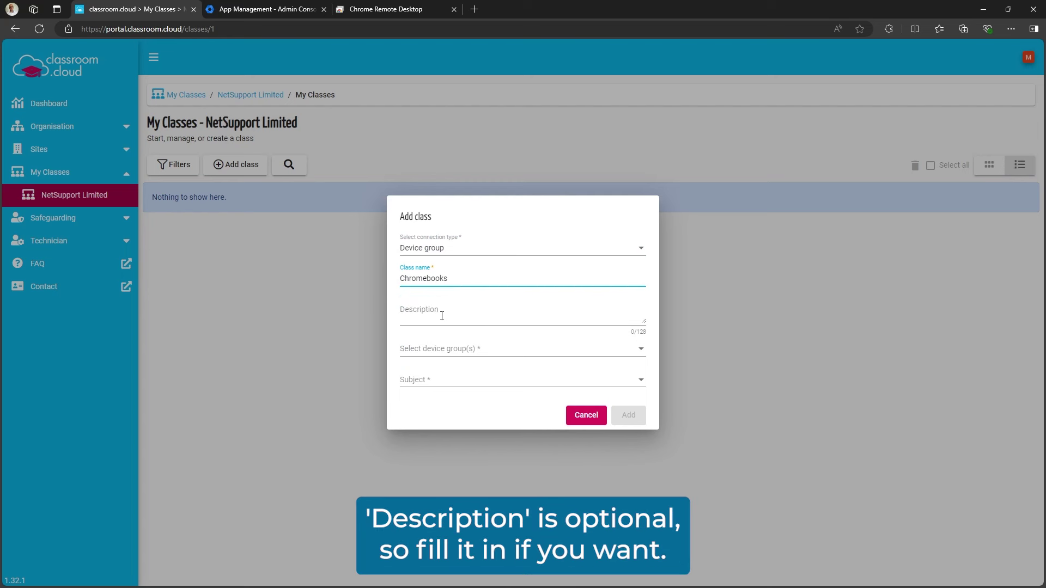
- Attach the Chromebooks device group, set the subject to Computing, and add the class
{"action": "left_click", "coordinate": [434, 352]}
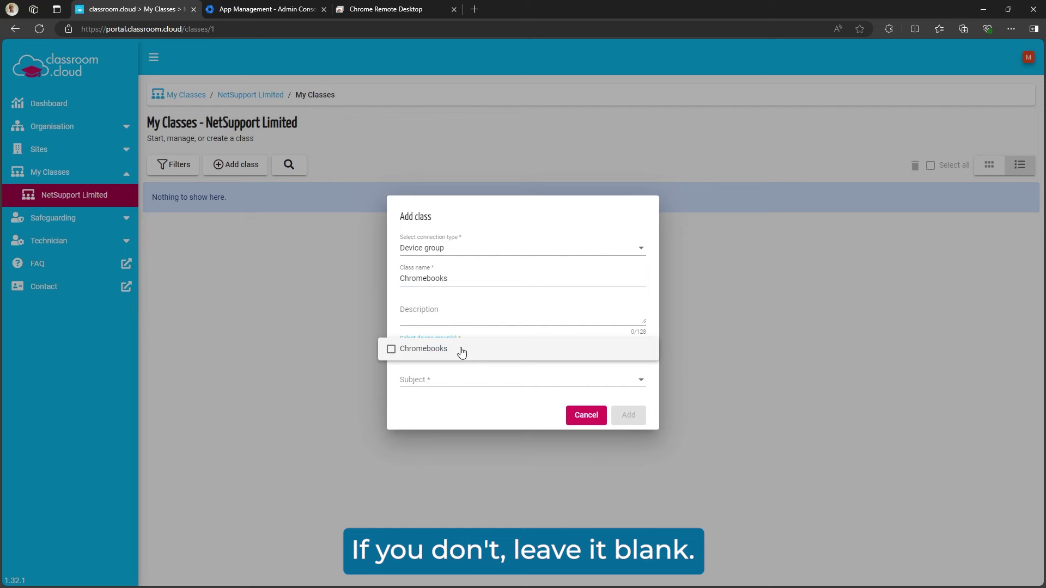
{"action": "left_click", "coordinate": [436, 350]}
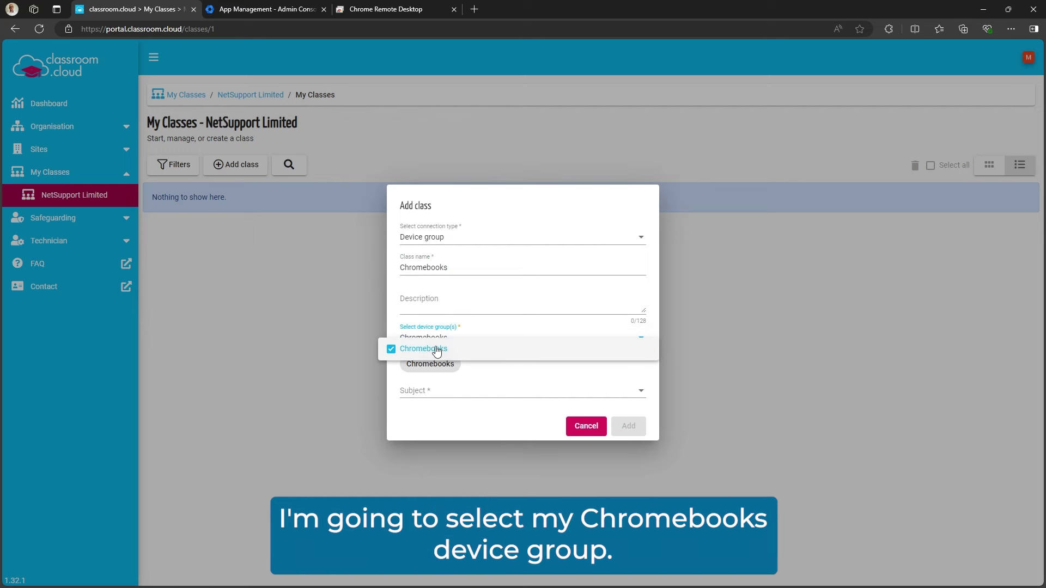
{"action": "left_click", "coordinate": [466, 418]}
{"action": "left_click", "coordinate": [461, 392]}
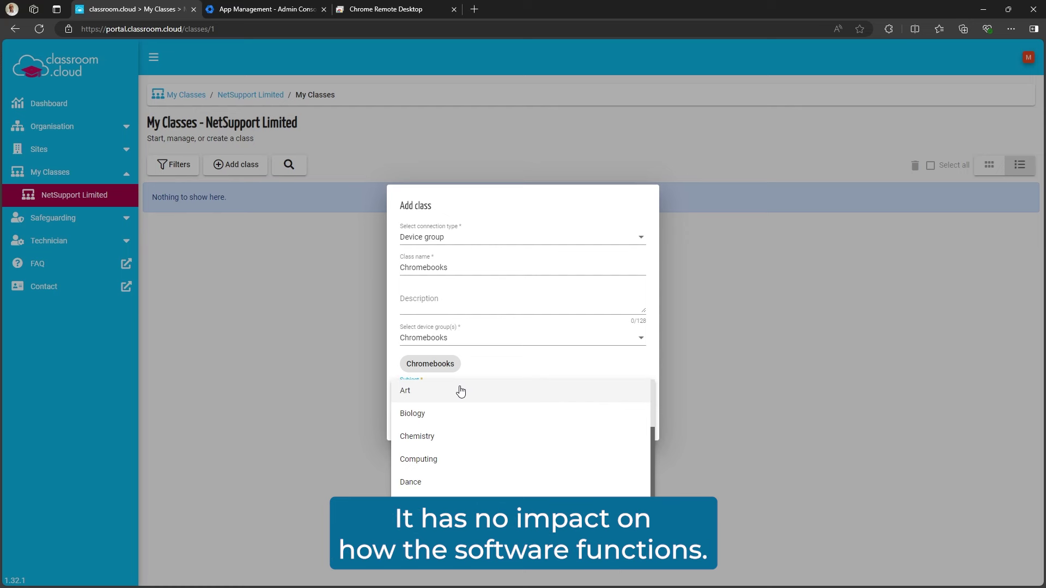
{"action": "left_click", "coordinate": [451, 461]}
{"action": "left_click", "coordinate": [627, 426]}
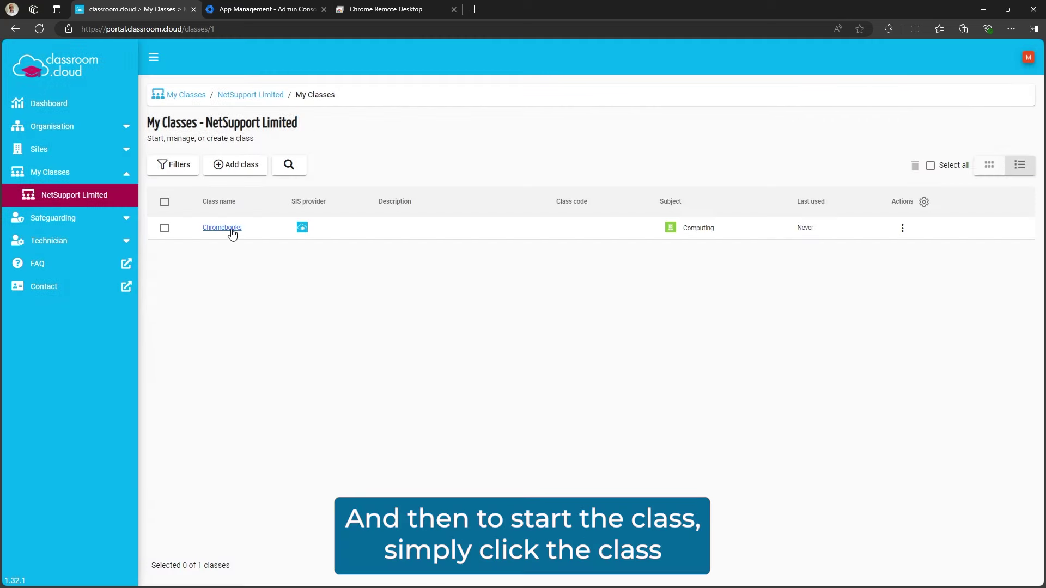
- Launch the Chromebooks class in the teacher console from the class list
{"action": "left_click", "coordinate": [232, 233]}
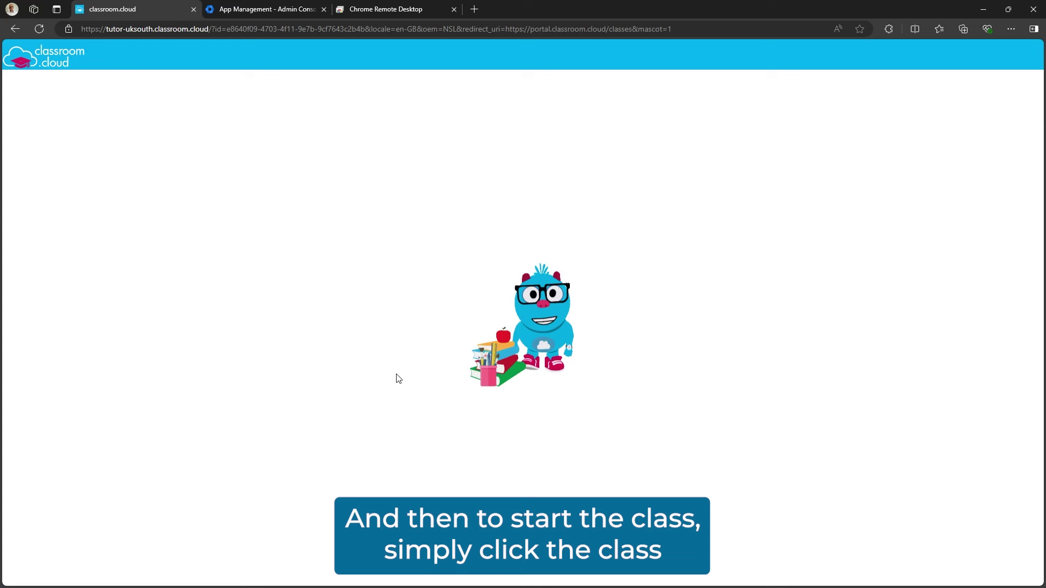